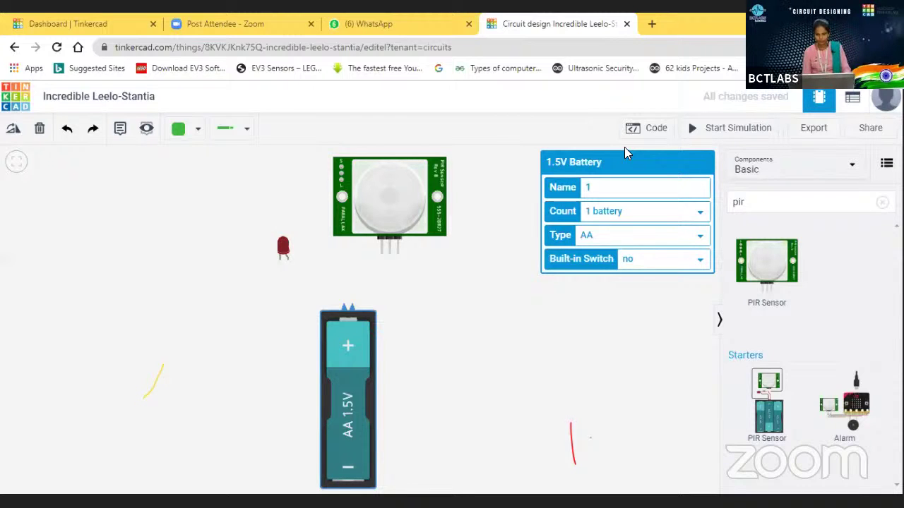
Set the 1.5V battery's count to 3 batteries and move the battery pack slightly farther below the PIR sensor
left_click(543, 284)
left_click(363, 349)
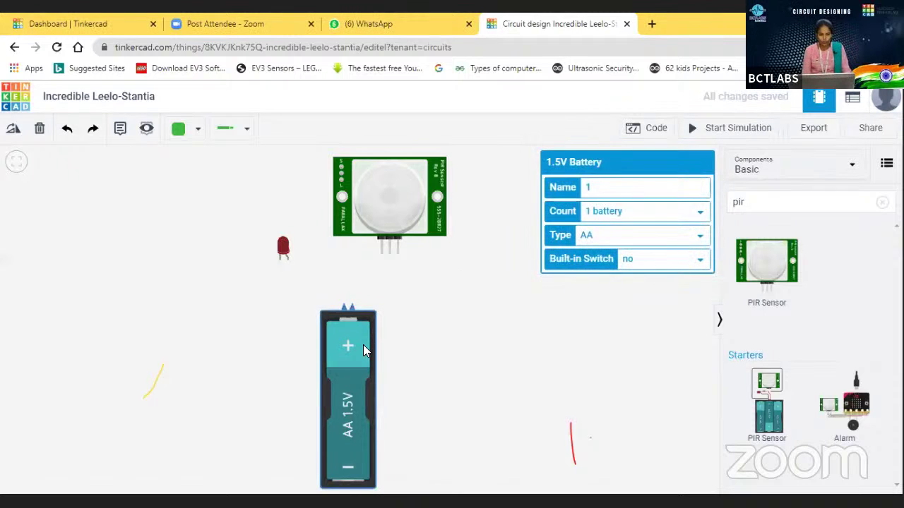
left_click(688, 214)
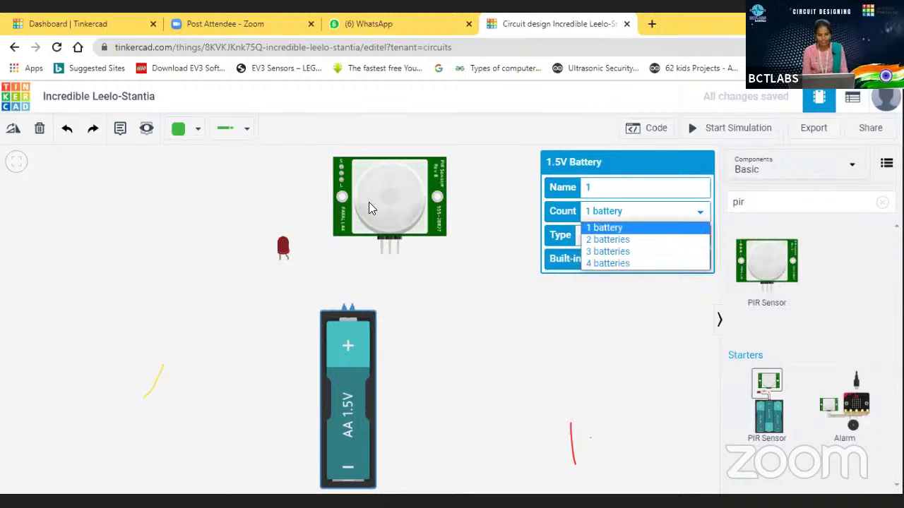
left_click(597, 252)
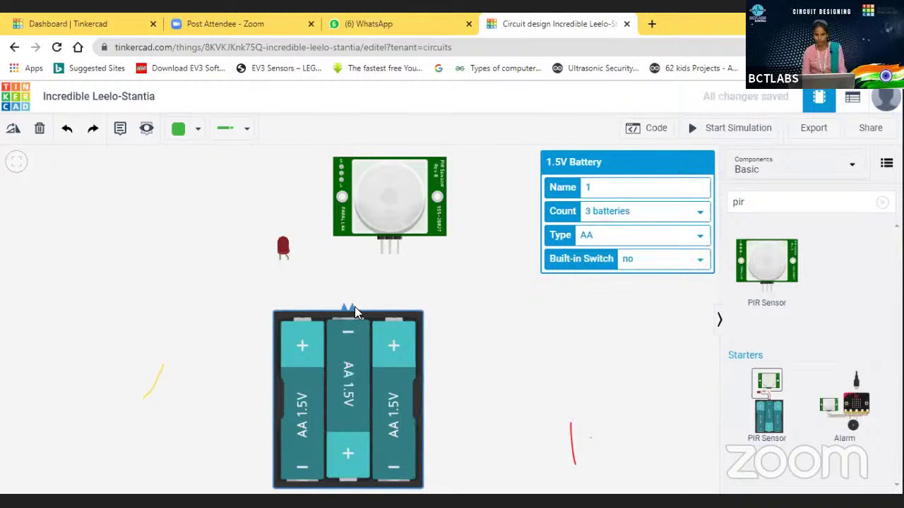
left_click(419, 299)
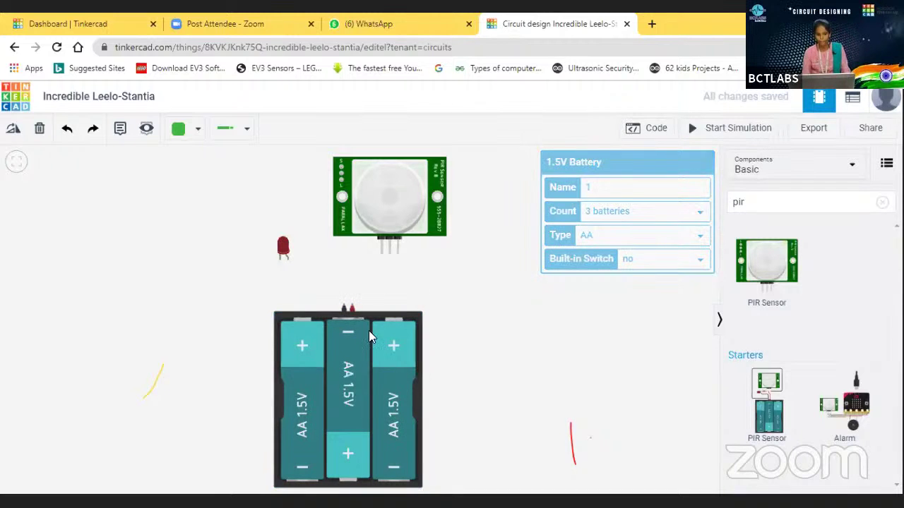
left_click_drag(369, 332, 390, 353)
left_click(488, 341)
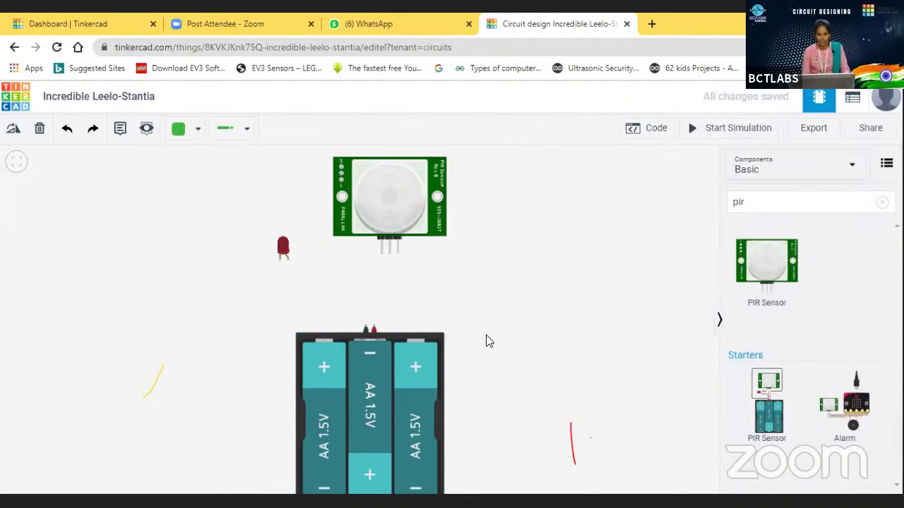
Wire the PIR sensor's middle pin to the battery pack's positive terminal and colour the wire red
left_click(388, 254)
left_click(374, 328)
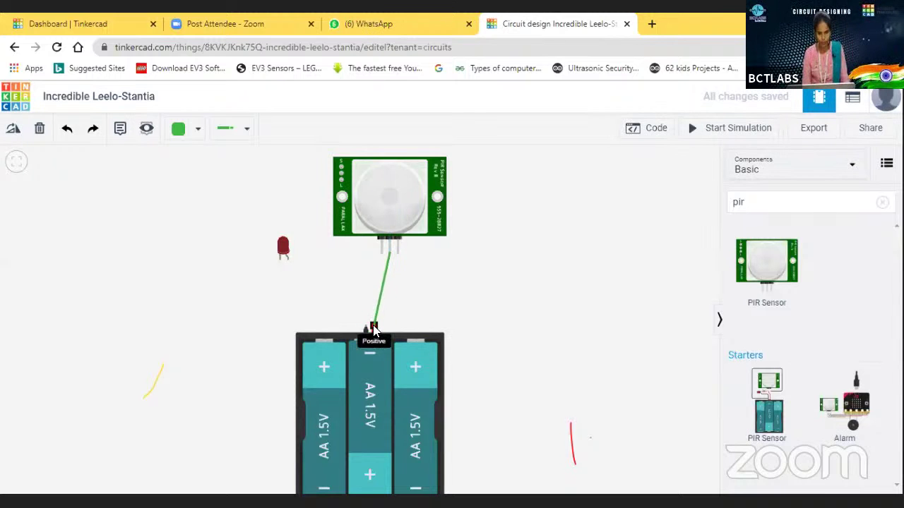
left_click(374, 327)
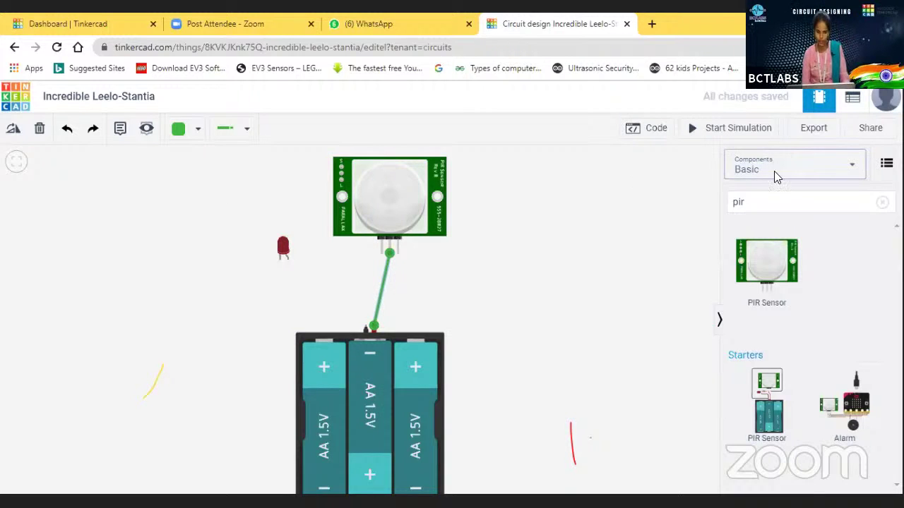
left_click(200, 136)
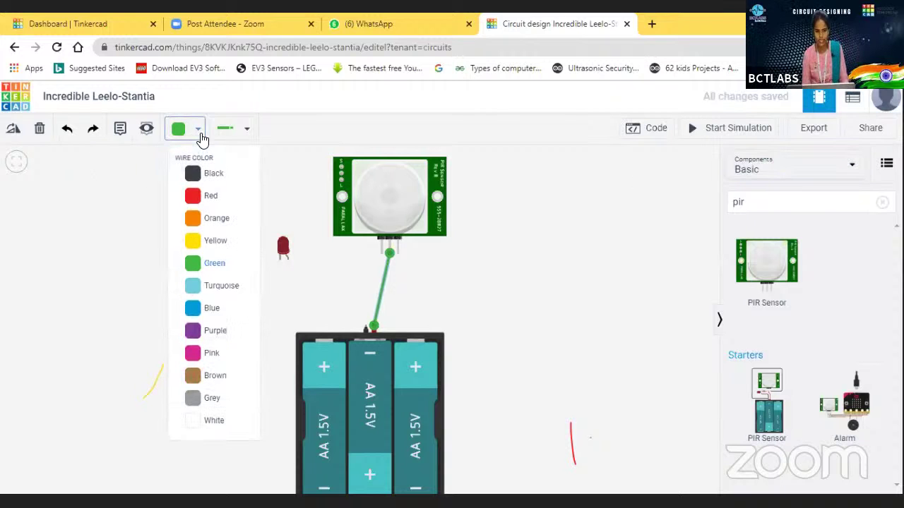
left_click(202, 199)
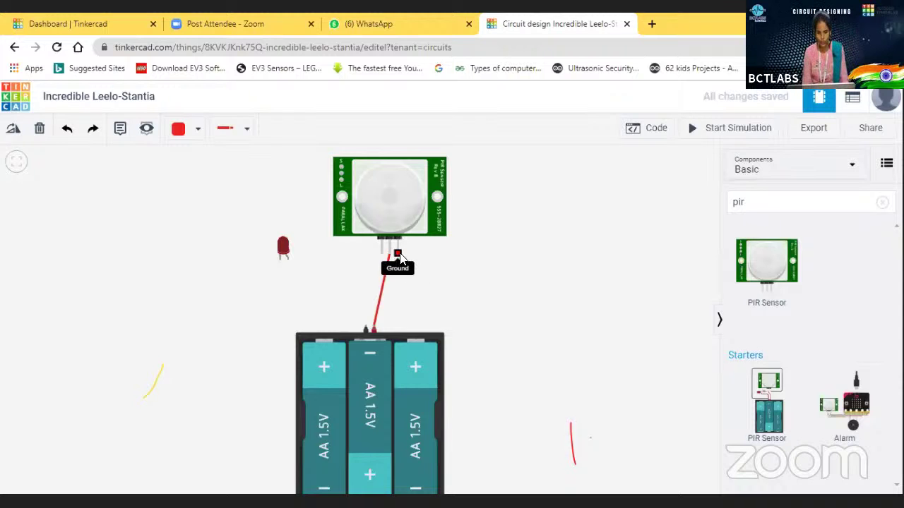
Wire the PIR sensor's ground pin to the battery pack's negative terminal and colour the wire black
left_click(398, 255)
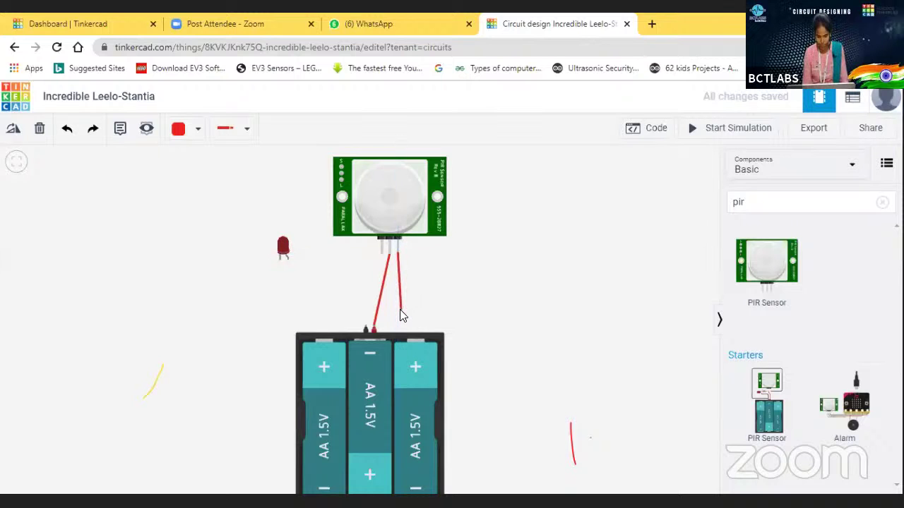
left_click(398, 256)
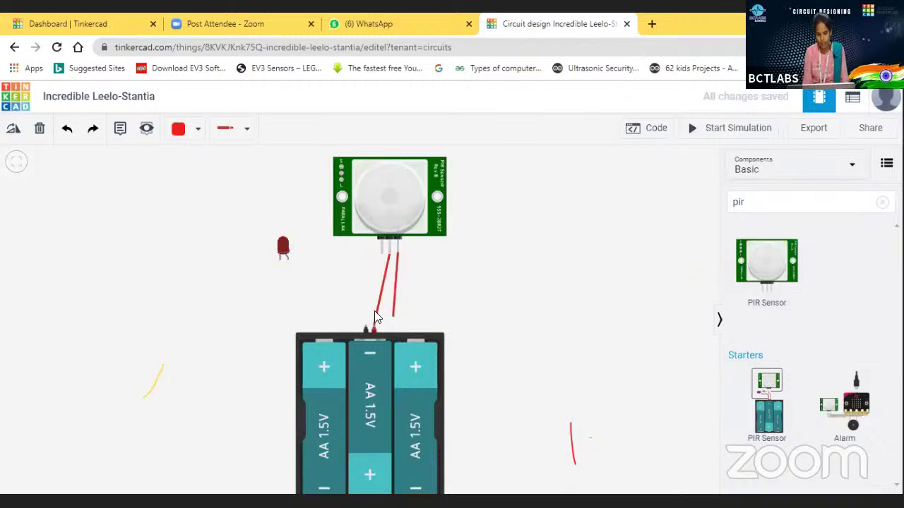
left_click(365, 327)
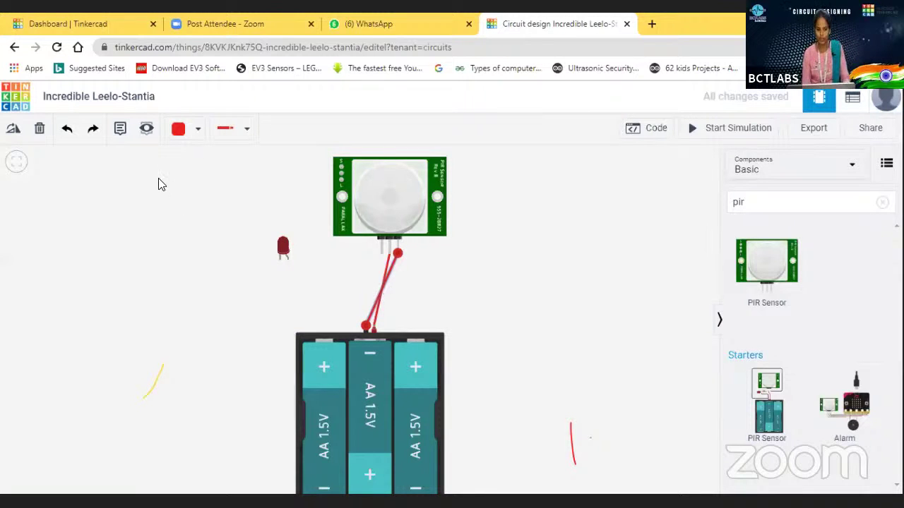
left_click(195, 135)
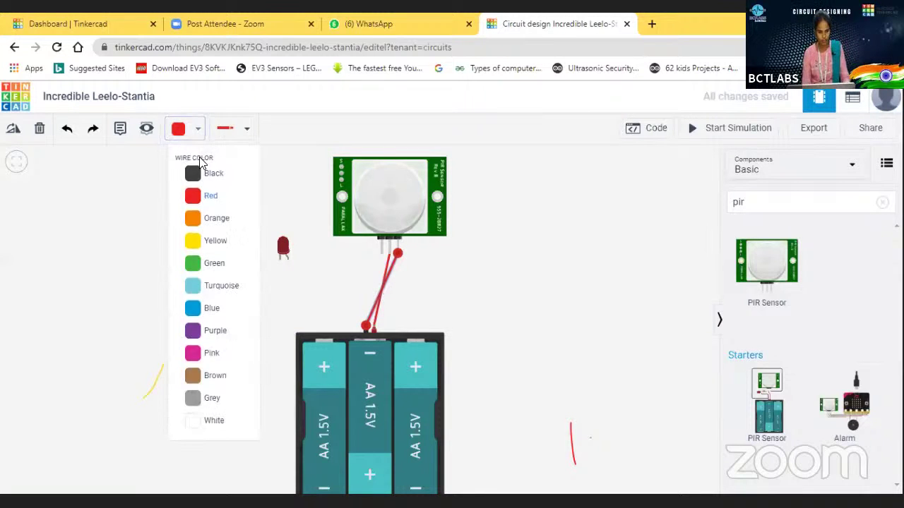
left_click(199, 173)
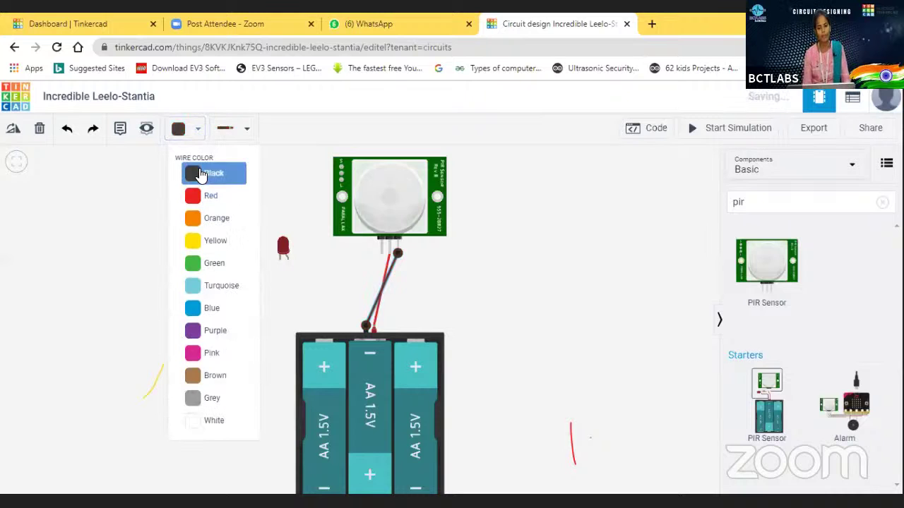
left_click(637, 294)
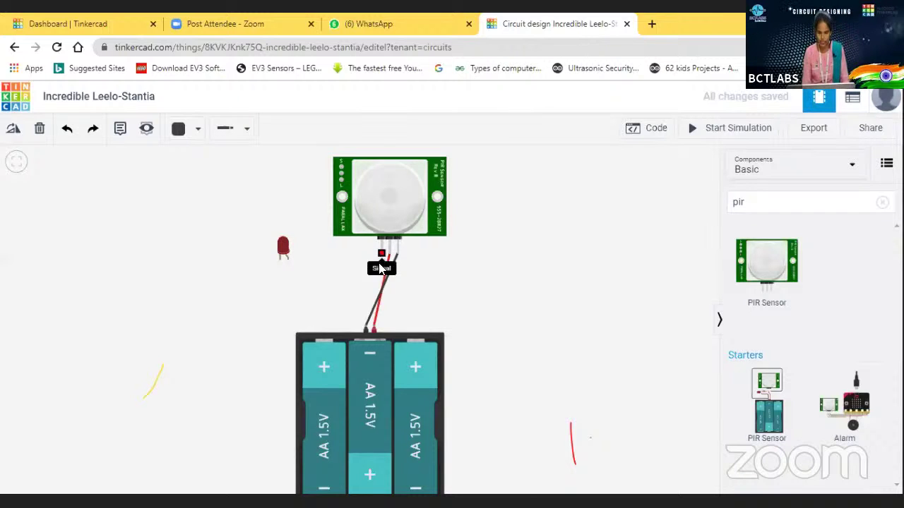
Wire the PIR sensor's signal pin to the LED's anode and colour the wire orange
left_click(381, 254)
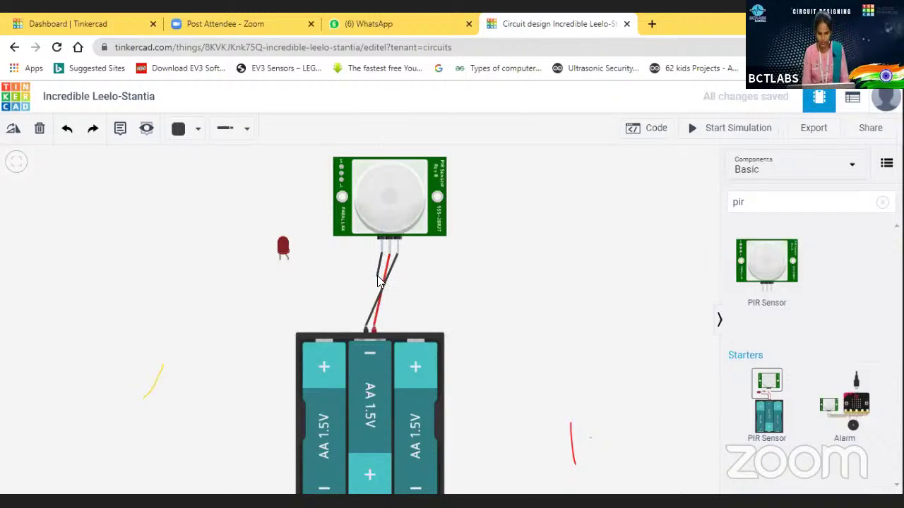
left_click(287, 260)
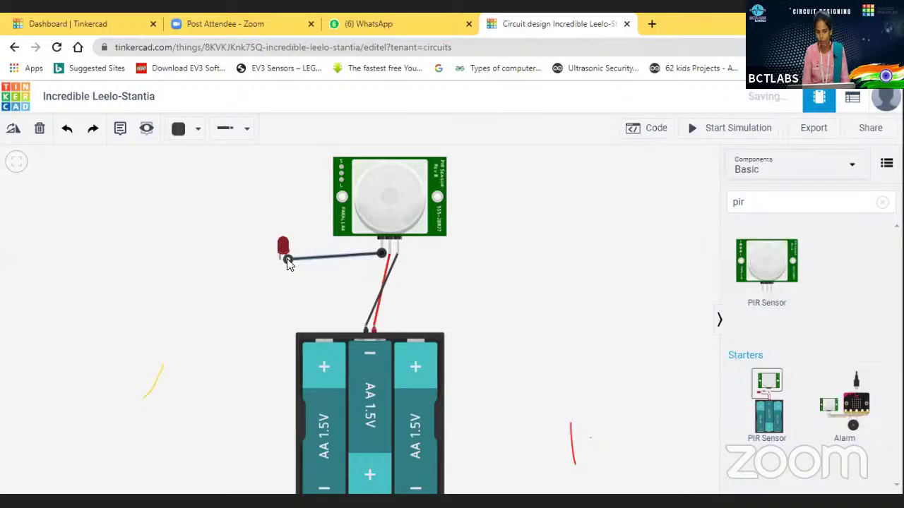
left_click(181, 131)
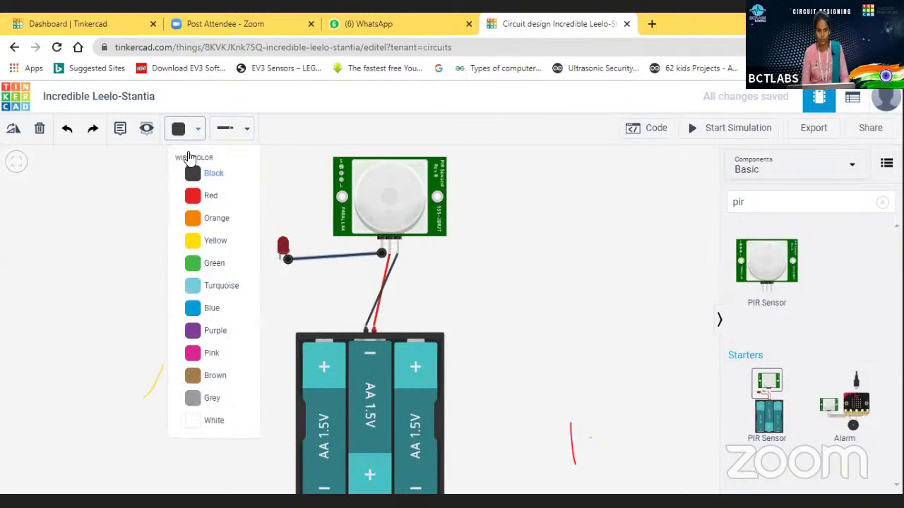
left_click(209, 225)
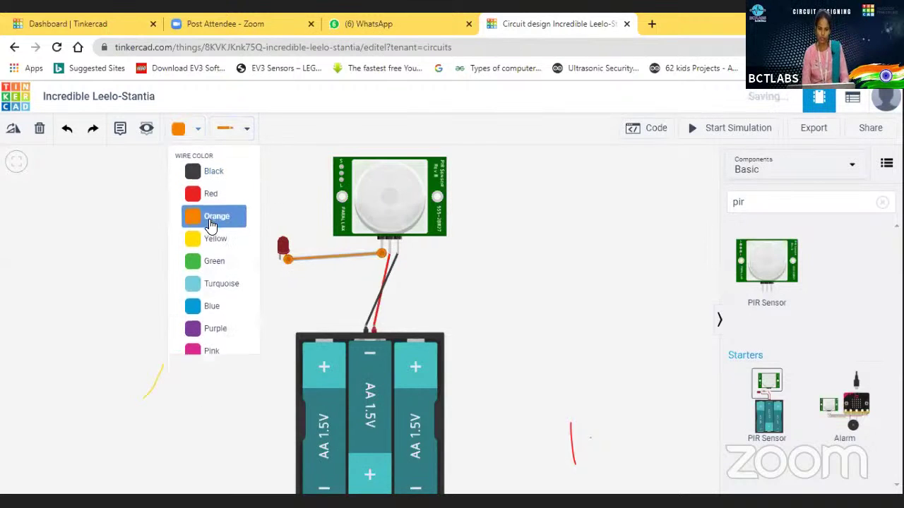
left_click(314, 306)
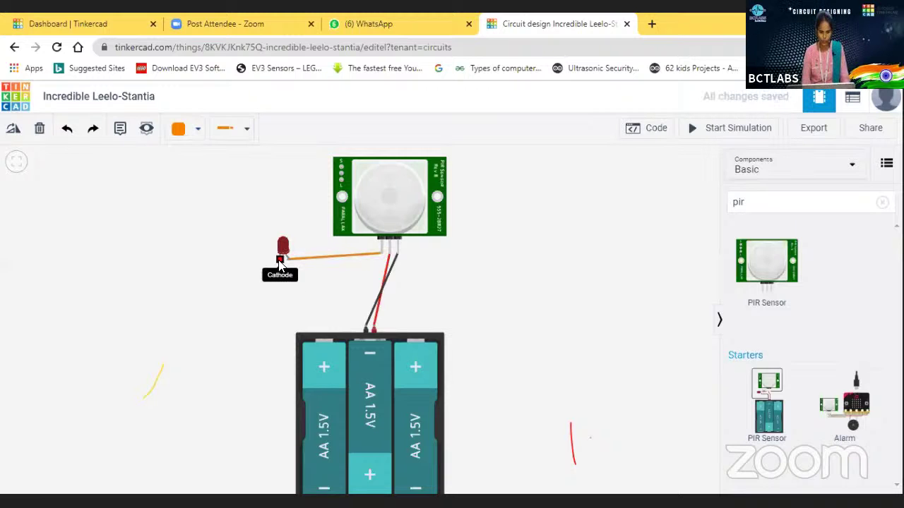
Wire the LED's cathode to the battery pack's negative terminal and colour the wire black
left_click(280, 282)
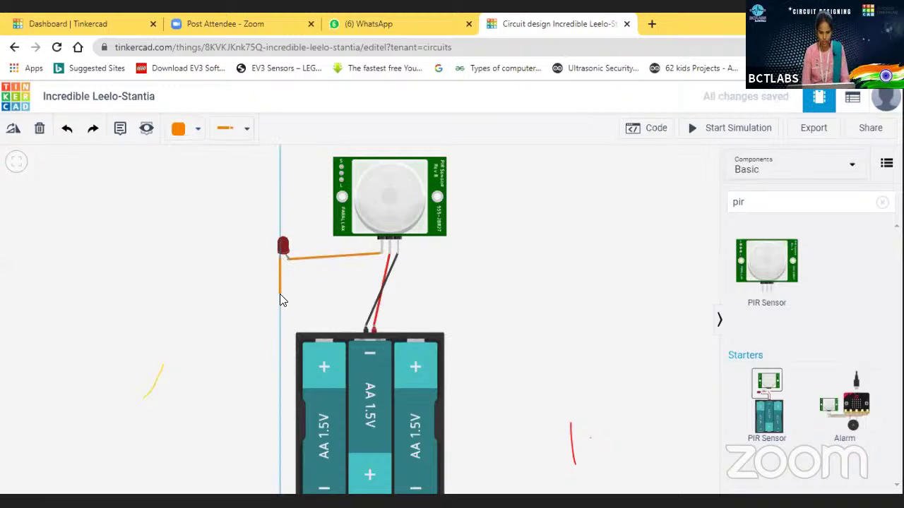
left_click(365, 327)
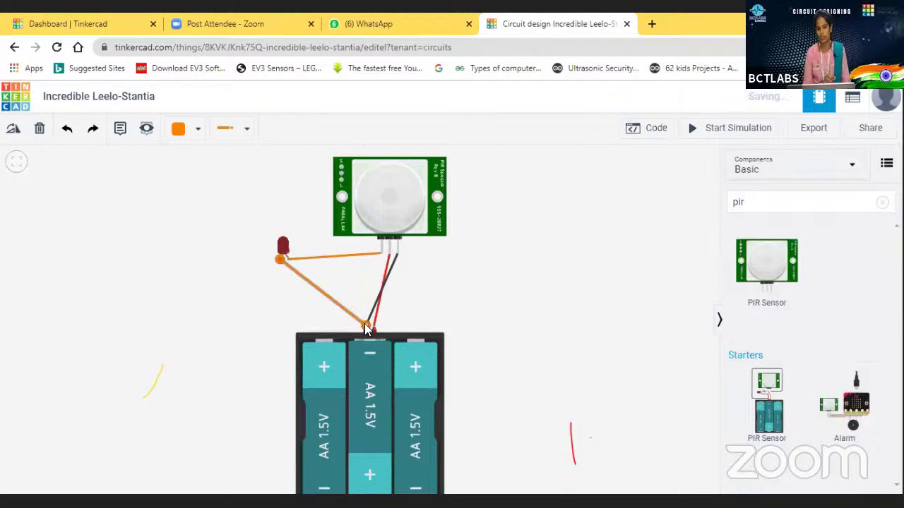
left_click(193, 139)
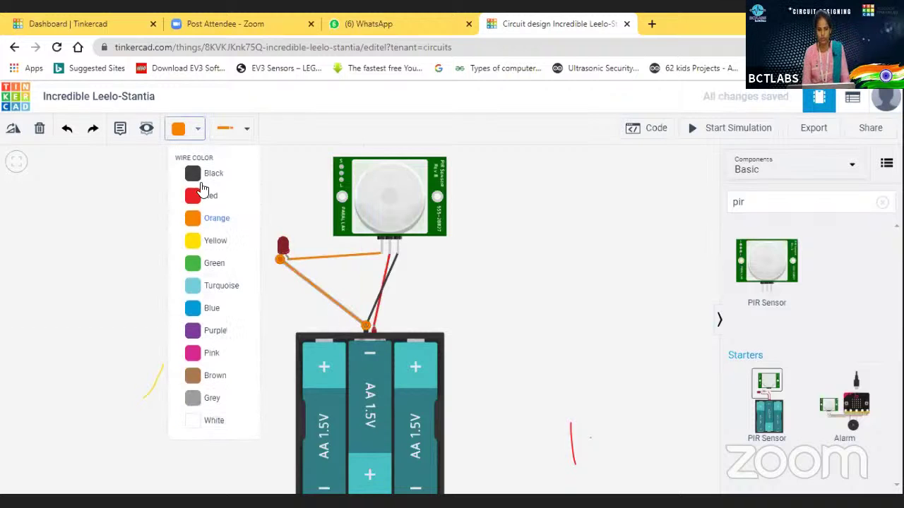
left_click(203, 177)
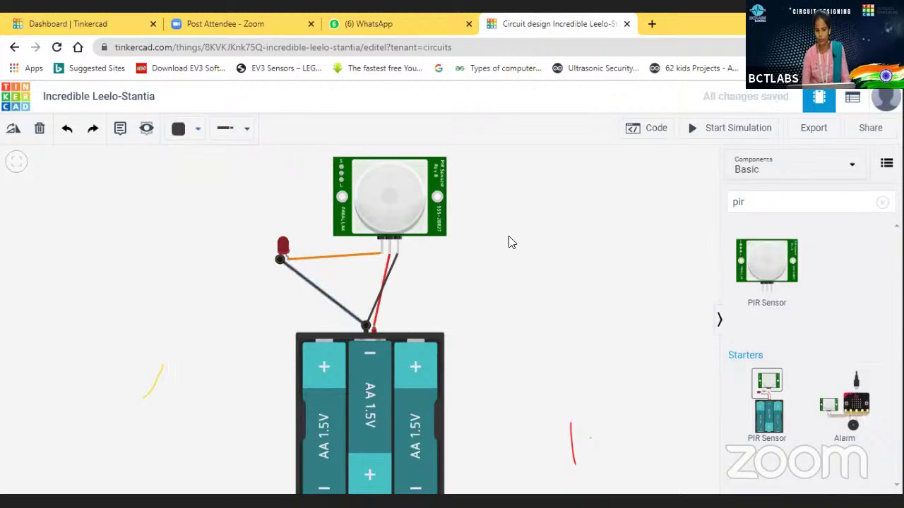
Start the circuit simulation and select the PIR sensor to display its detection zone
left_click_drag(521, 256, 436, 315)
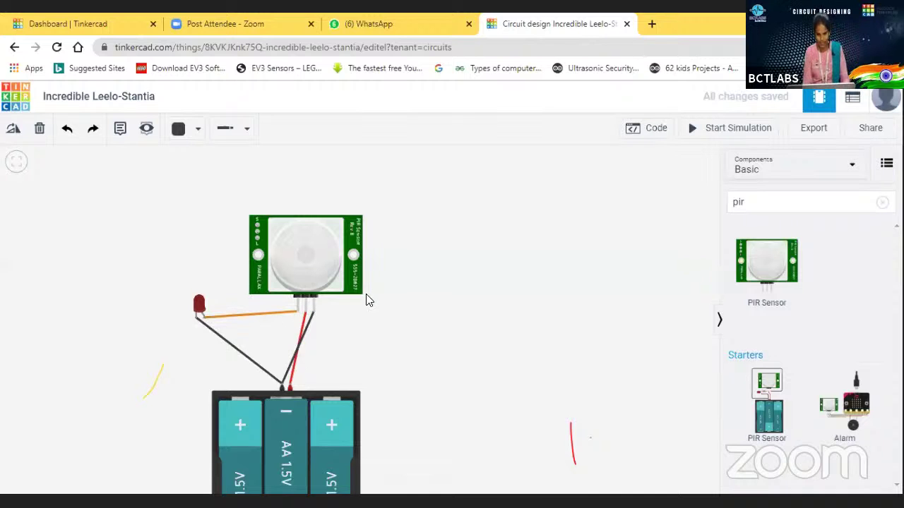
left_click_drag(415, 287, 416, 341)
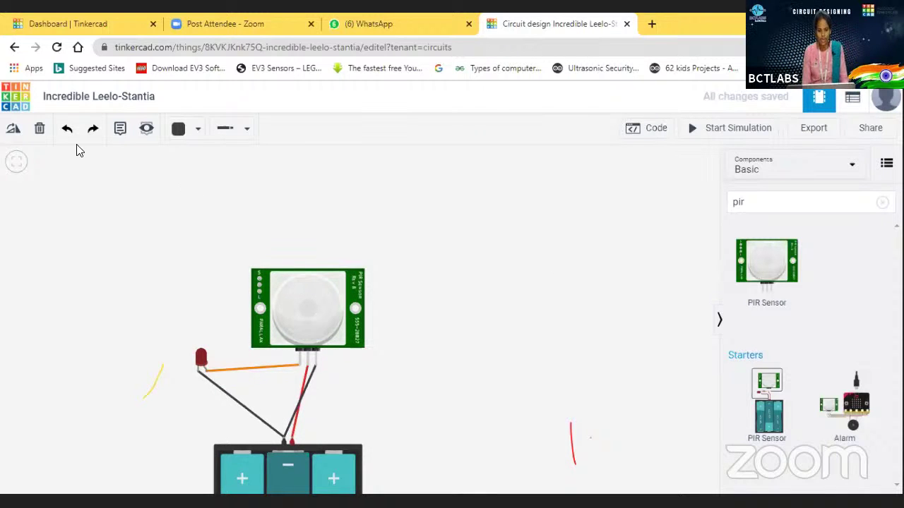
left_click(699, 135)
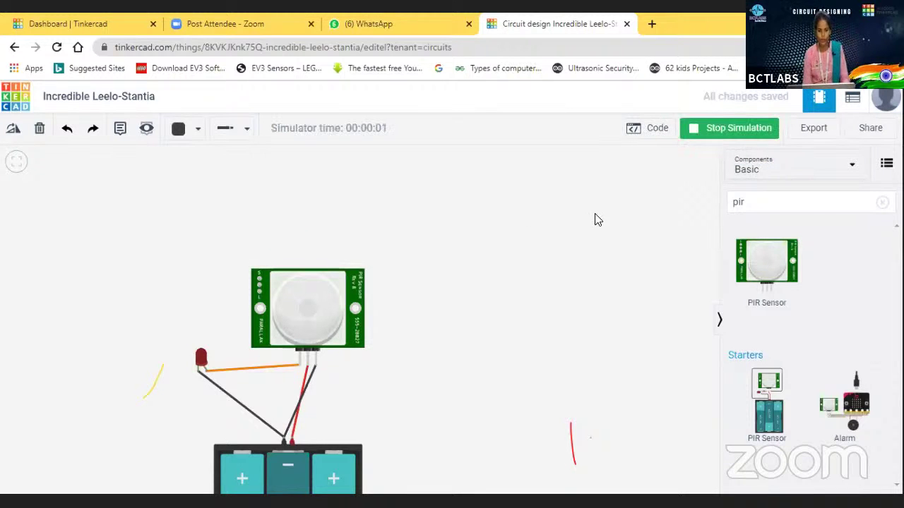
left_click_drag(597, 218, 597, 275)
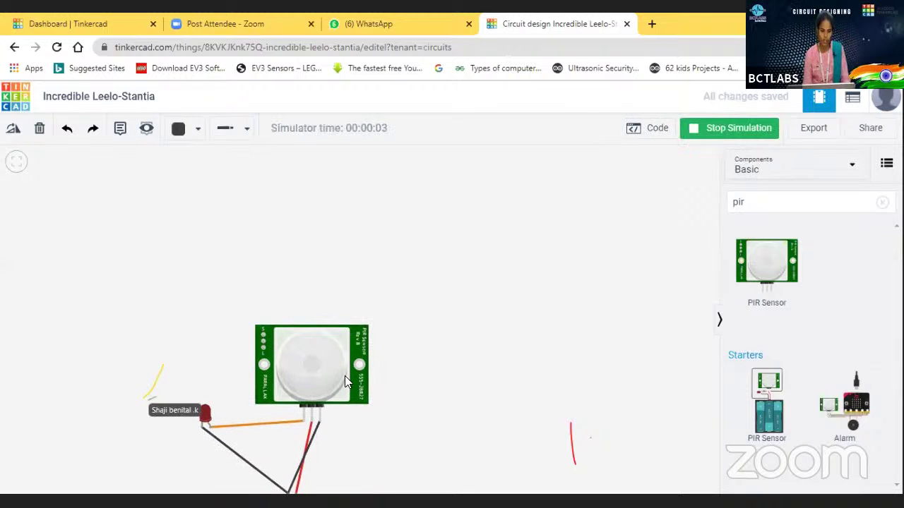
left_click(323, 366)
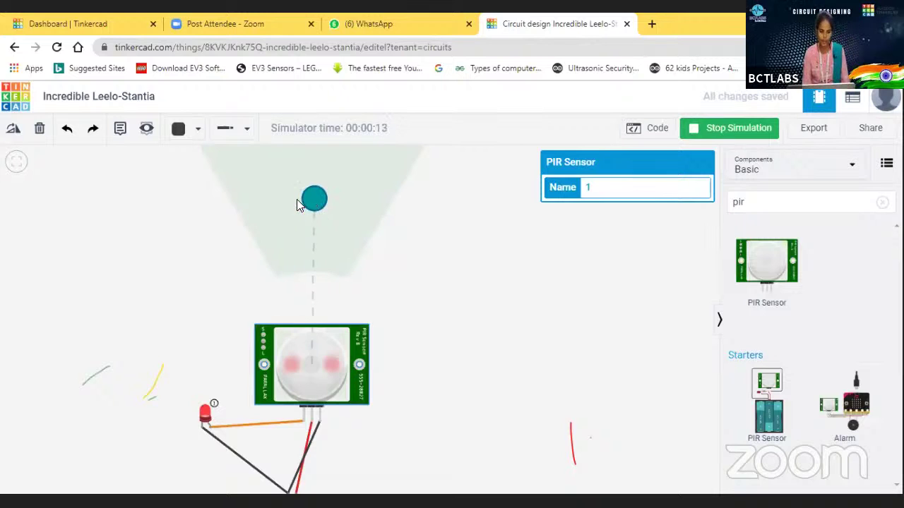
Test the LED's response by moving the target around the PIR sensor's detection zone, and stop the simulation
left_click_drag(315, 203, 282, 224)
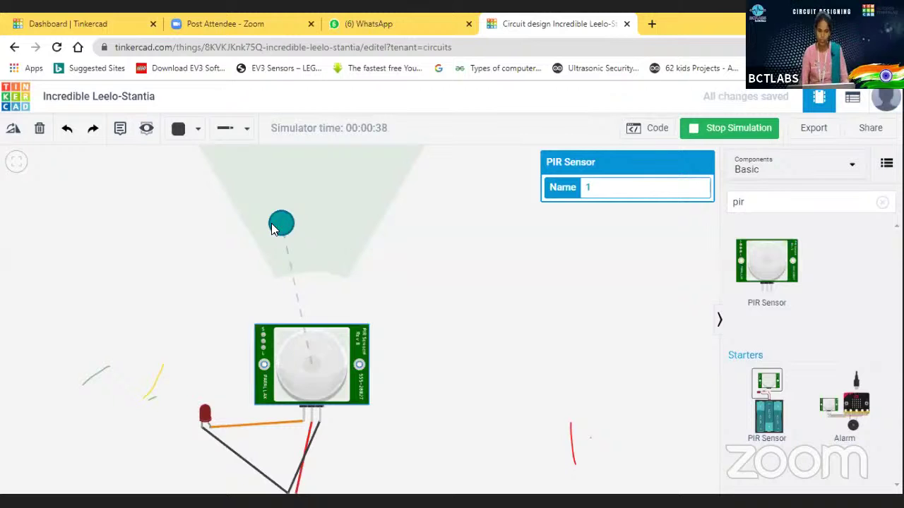
left_click_drag(282, 226, 382, 218)
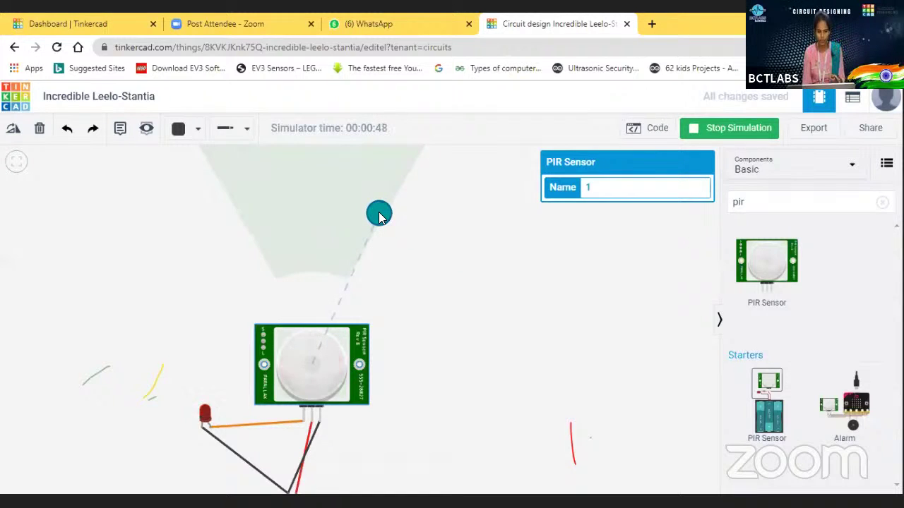
left_click_drag(379, 217, 281, 212)
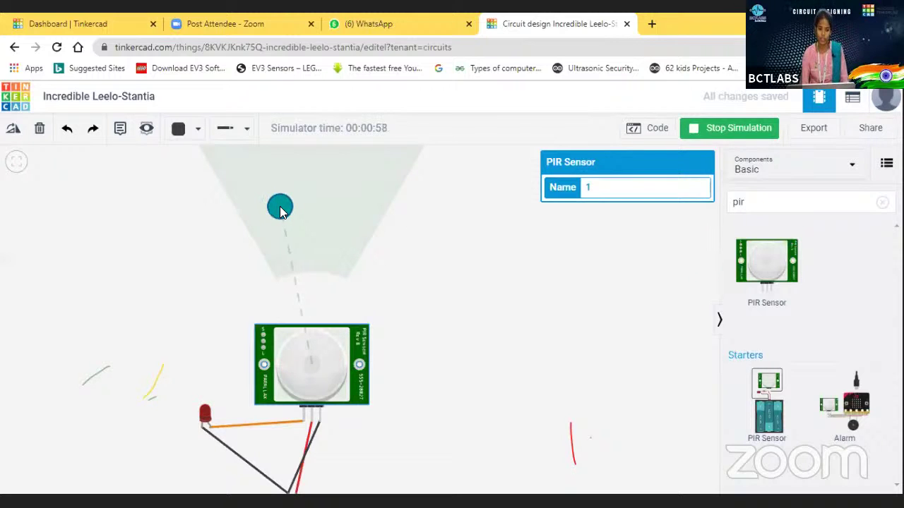
left_click_drag(281, 209, 302, 210)
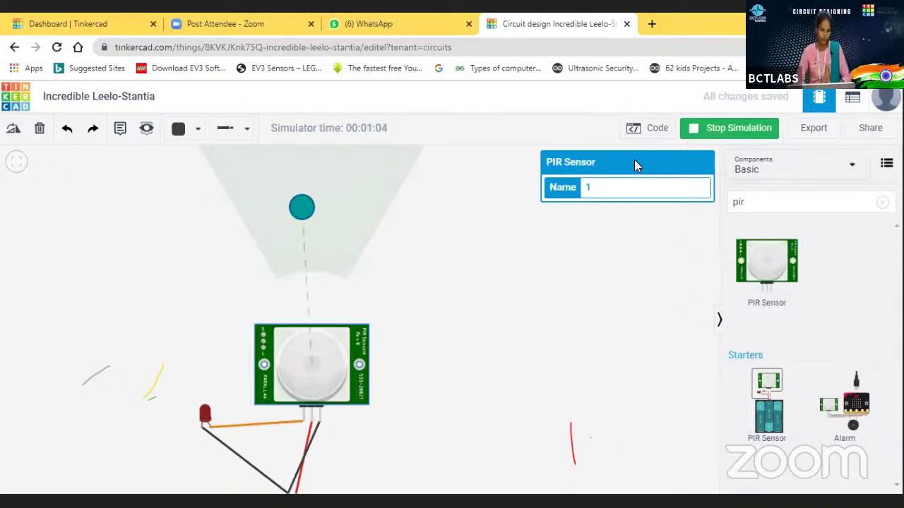
left_click(745, 125)
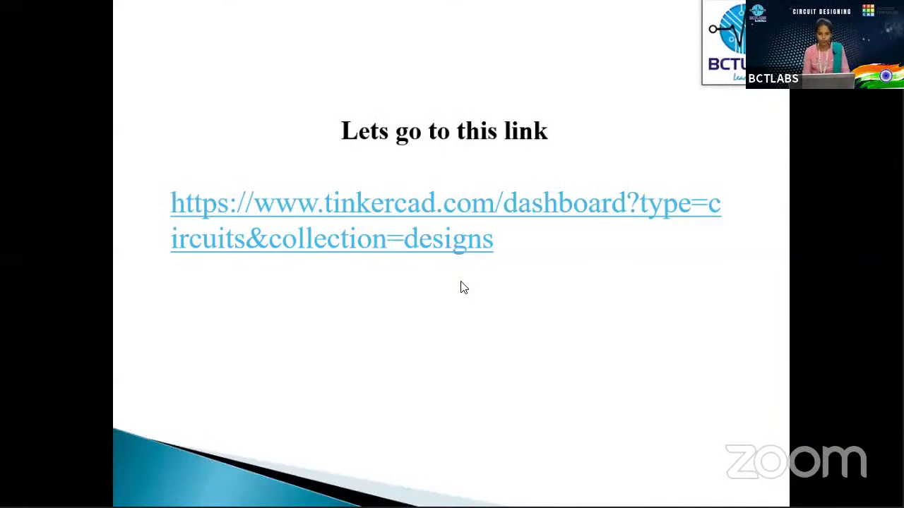
left_click(334, 330)
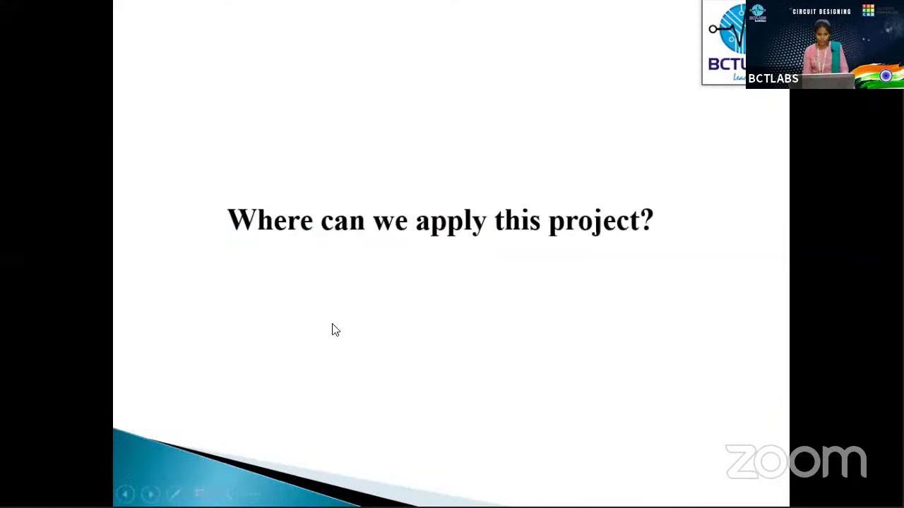